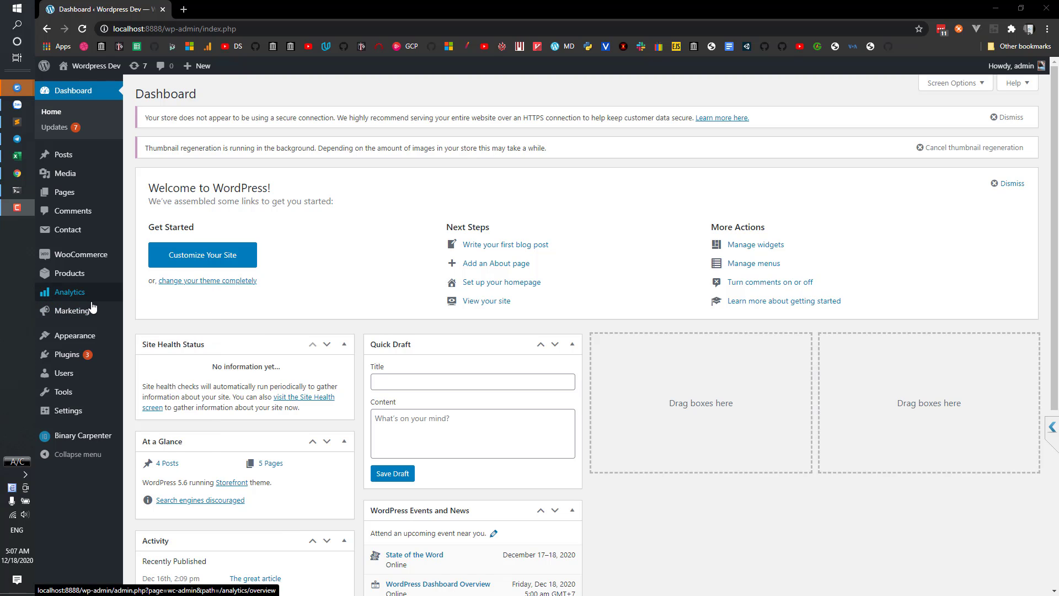
Step: Delete the Twenty Twenty theme from the installed themes page
{"action": "mouse_move", "coordinate": [92, 340]}
{"action": "left_click", "coordinate": [143, 337]}
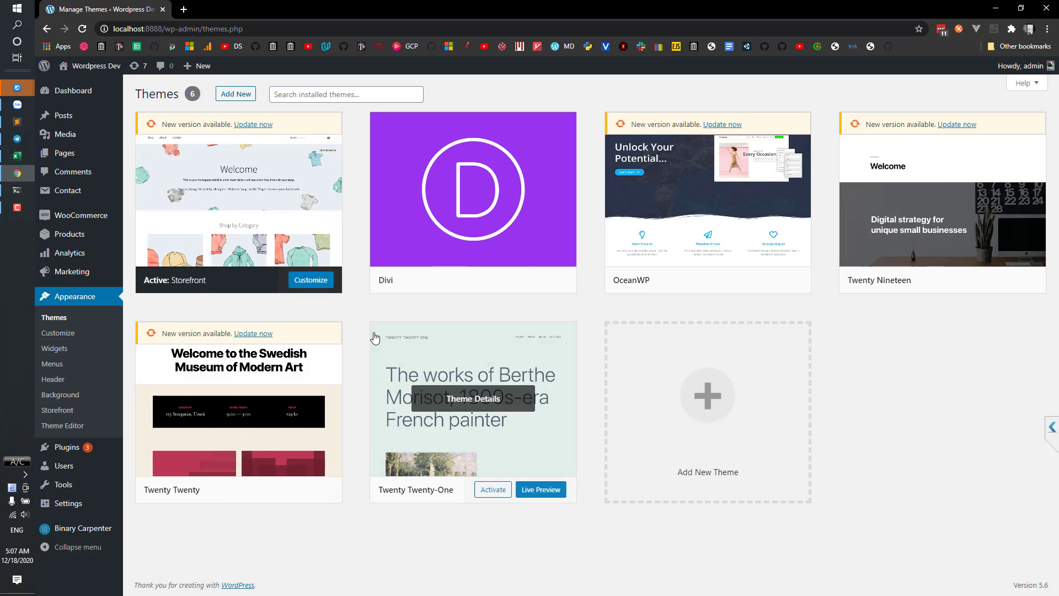
{"action": "left_click", "coordinate": [259, 401]}
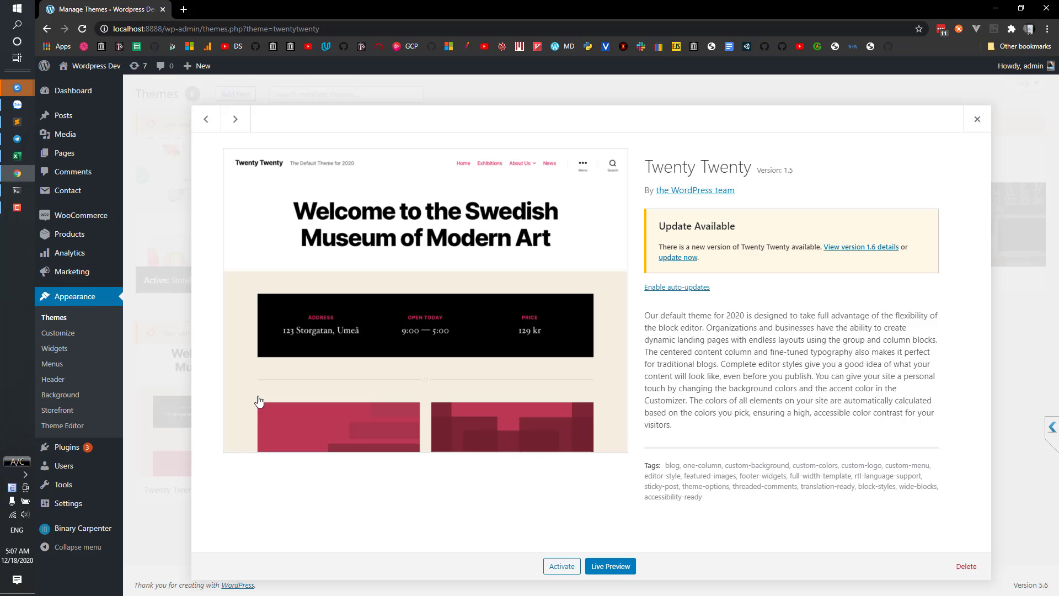
{"action": "left_click", "coordinate": [966, 567]}
{"action": "left_click", "coordinate": [600, 113]}
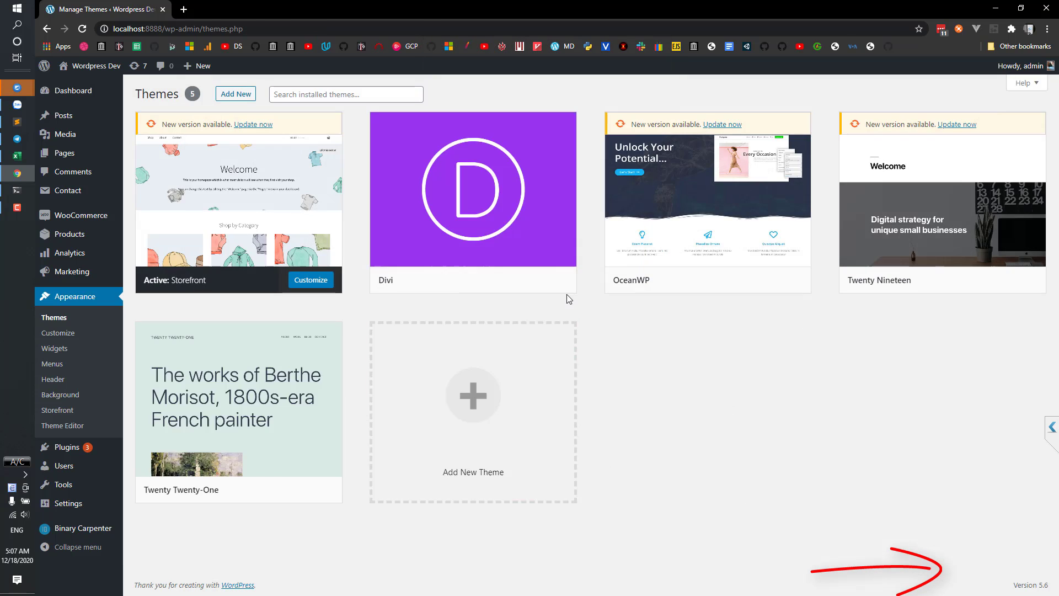
Step: Try deleting the Divi theme, which fails with a 'Could not fully remove the theme Divi' error
{"action": "mouse_move", "coordinate": [239, 333]}
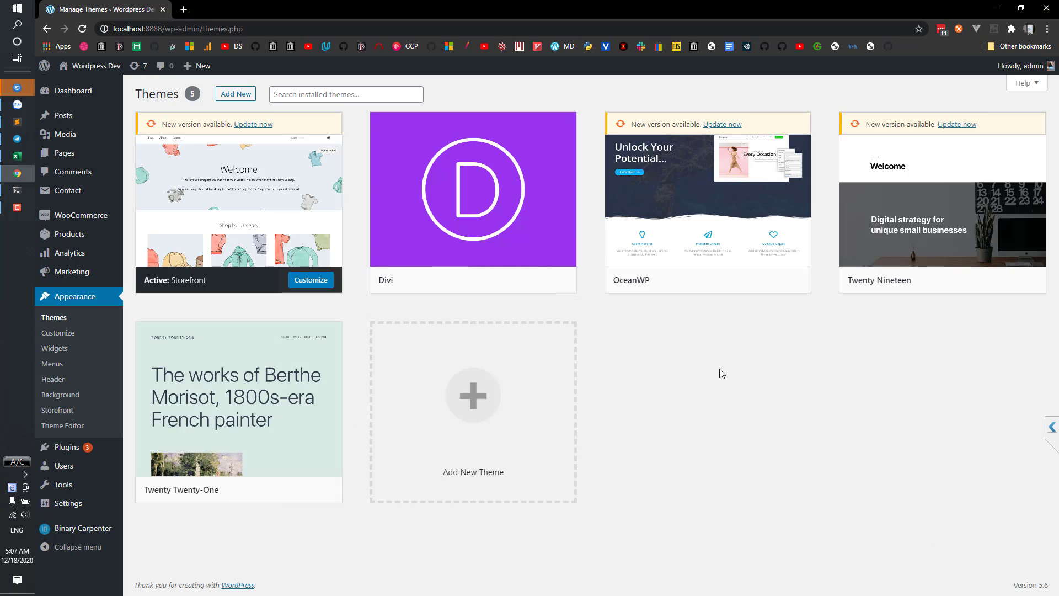
{"action": "mouse_move", "coordinate": [442, 156]}
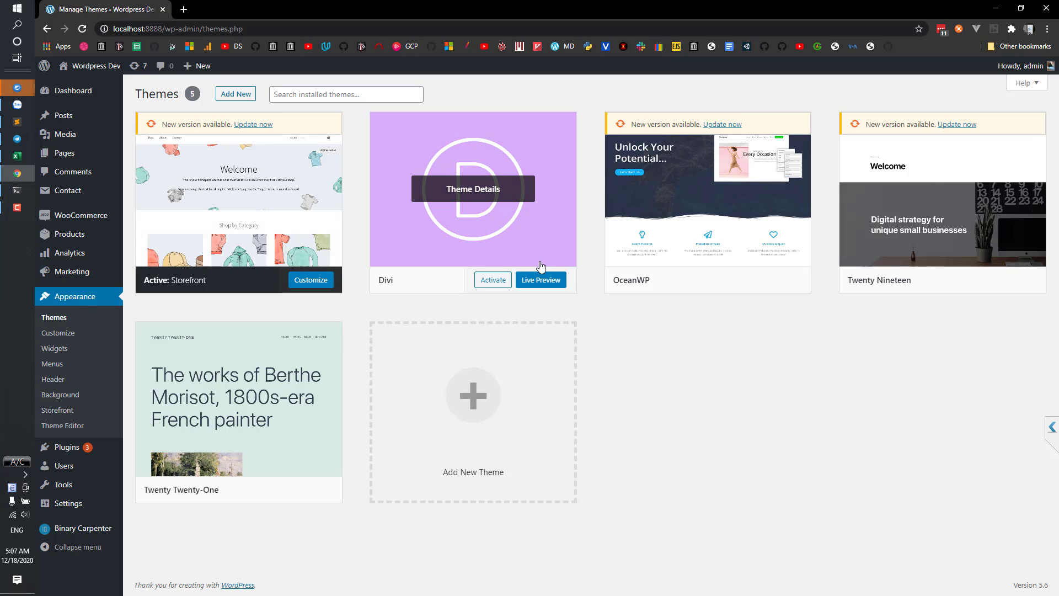
{"action": "left_click", "coordinate": [498, 168]}
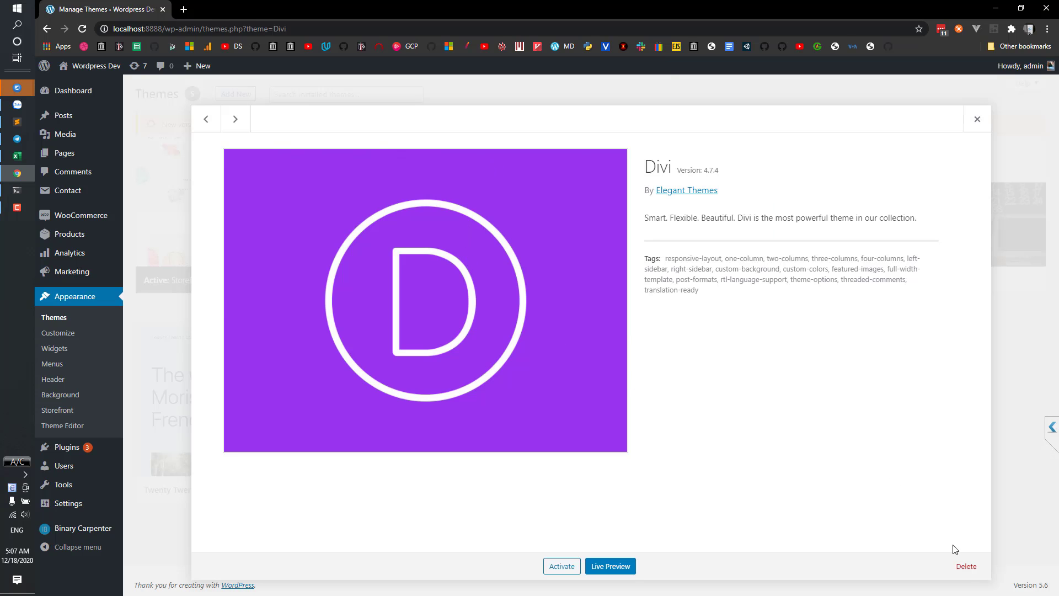
{"action": "left_click", "coordinate": [965, 567]}
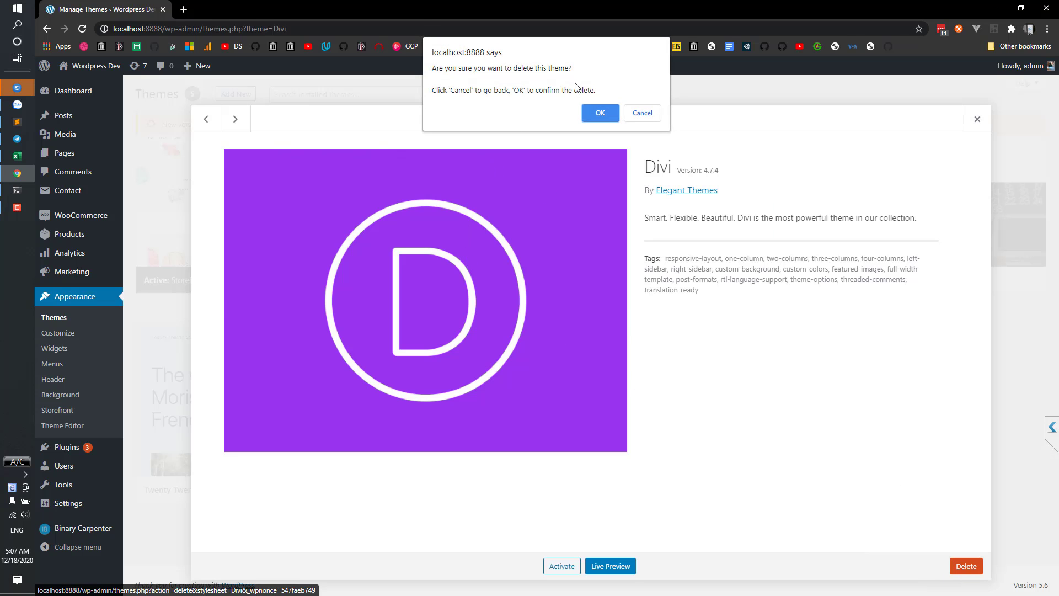
{"action": "left_click", "coordinate": [600, 113]}
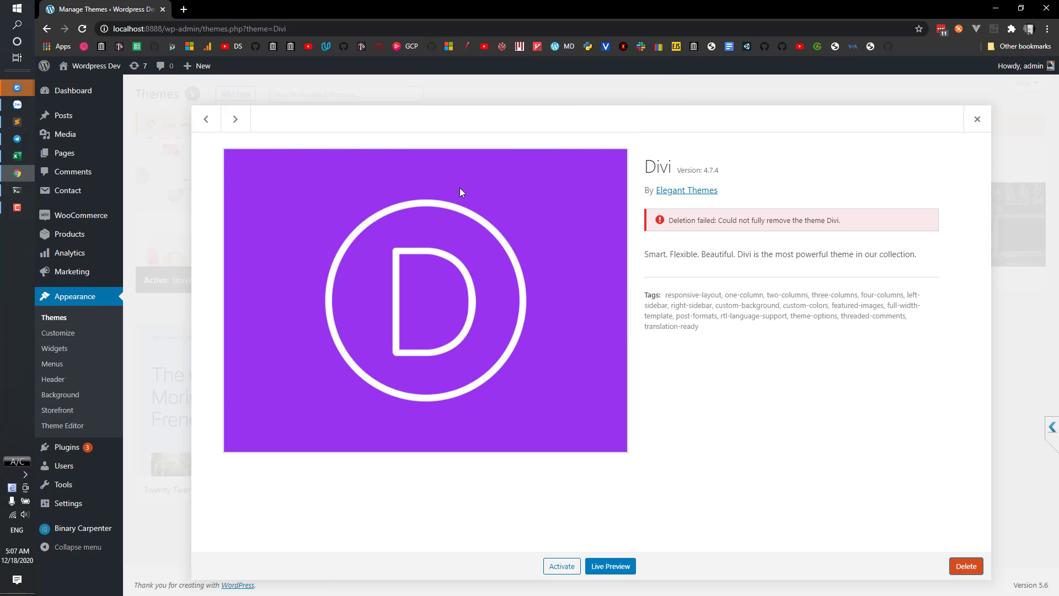
{"action": "left_click_drag", "start_coordinate": [668, 220], "coordinate": [833, 220]}
Step: Clear the highlight on Divi's deletion-failed message
{"action": "left_click", "coordinate": [734, 220]}
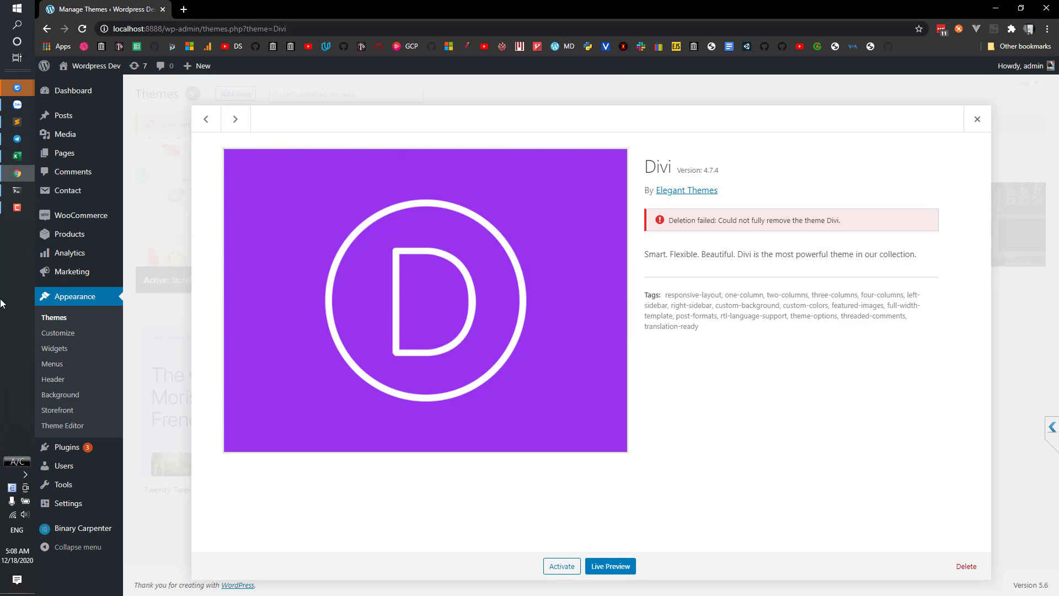
Step: Bring the terminal forward, move it aside, and clear its screen
{"action": "left_click", "coordinate": [2, 193]}
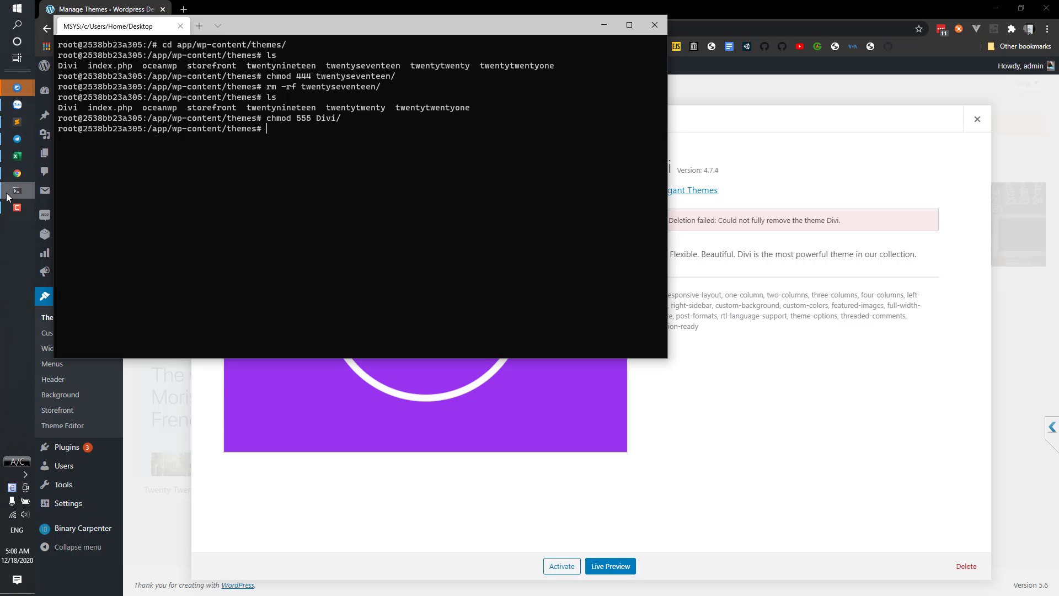
{"action": "left_click_drag", "start_coordinate": [392, 24], "coordinate": [524, 85]}
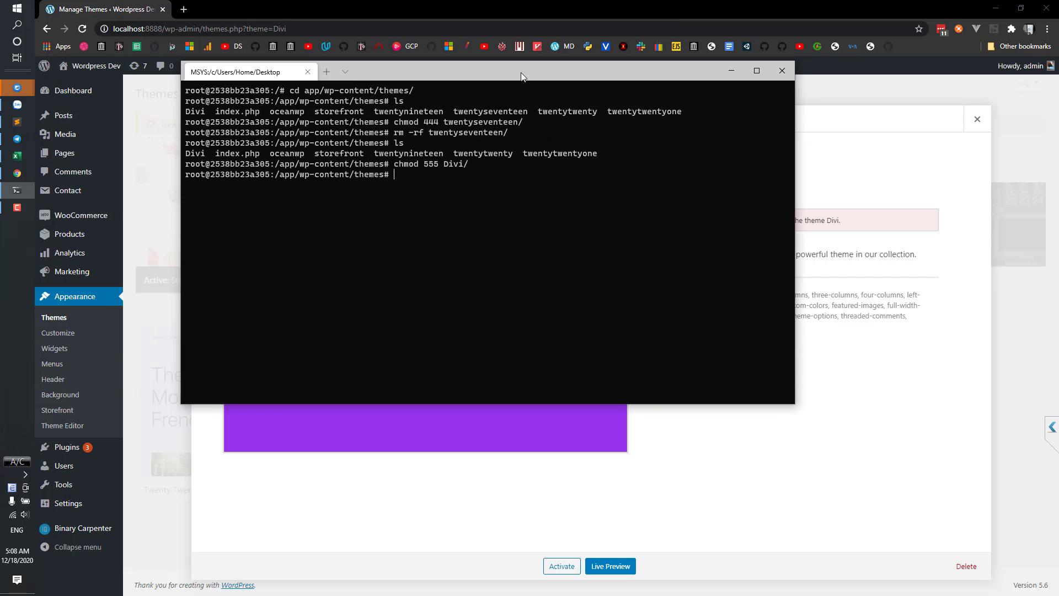
{"action": "type", "text": "clear"}
{"action": "key", "text": "Return"}
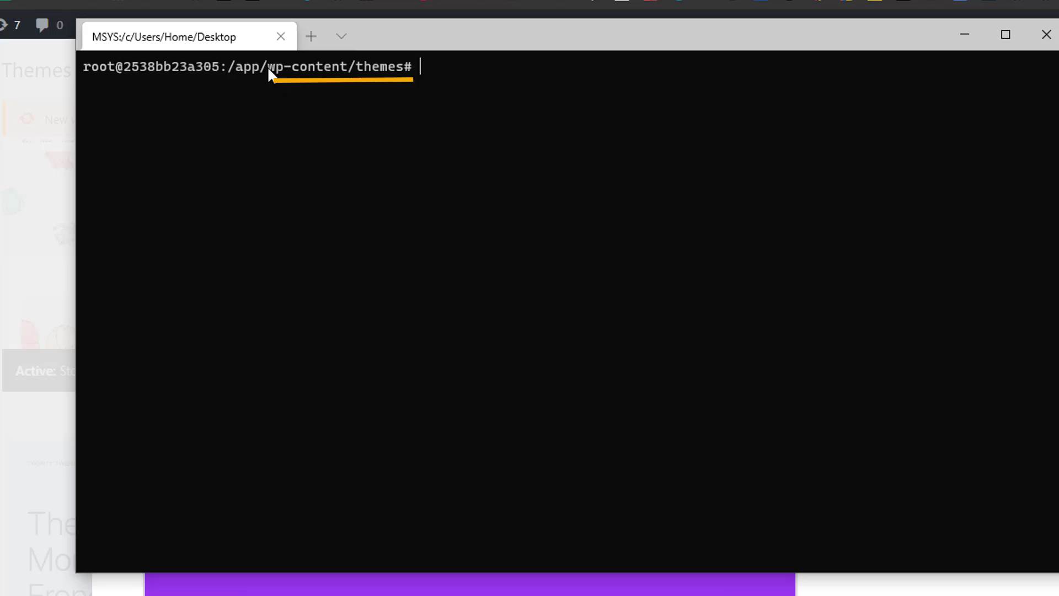
Step: List the themes folder with ll and ls -l, showing Divi as root-owned dr-xr-xr-x
{"action": "left_click_drag", "start_coordinate": [301, 92], "coordinate": [365, 64]}
{"action": "left_click", "coordinate": [522, 86]}
{"action": "type", "text": "ls"}
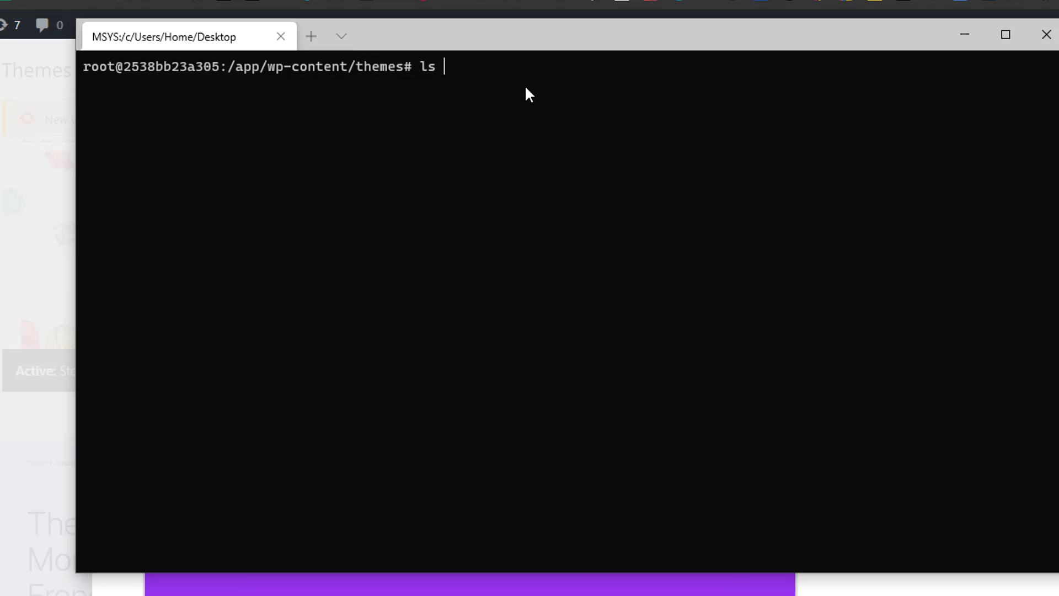
{"action": "key", "text": "BackSpace"}
{"action": "type", "text": "l"}
{"action": "key", "text": "Return"}
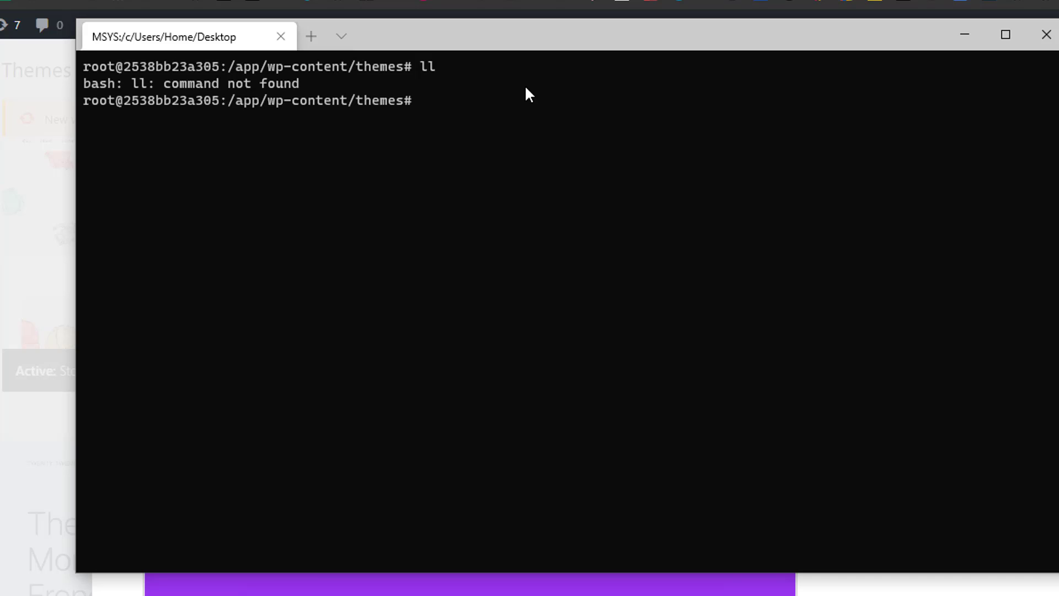
{"action": "type", "text": "ls -l"}
{"action": "key", "text": "Return"}
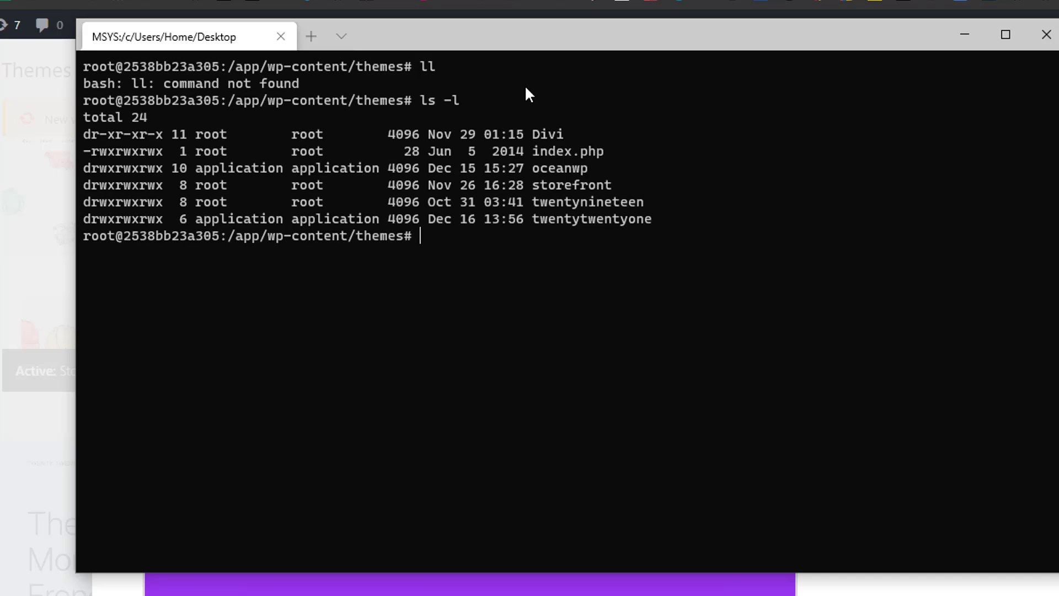
{"action": "left_click_drag", "start_coordinate": [545, 137], "coordinate": [568, 137]}
{"action": "left_click_drag", "start_coordinate": [660, 210], "coordinate": [521, 185]}
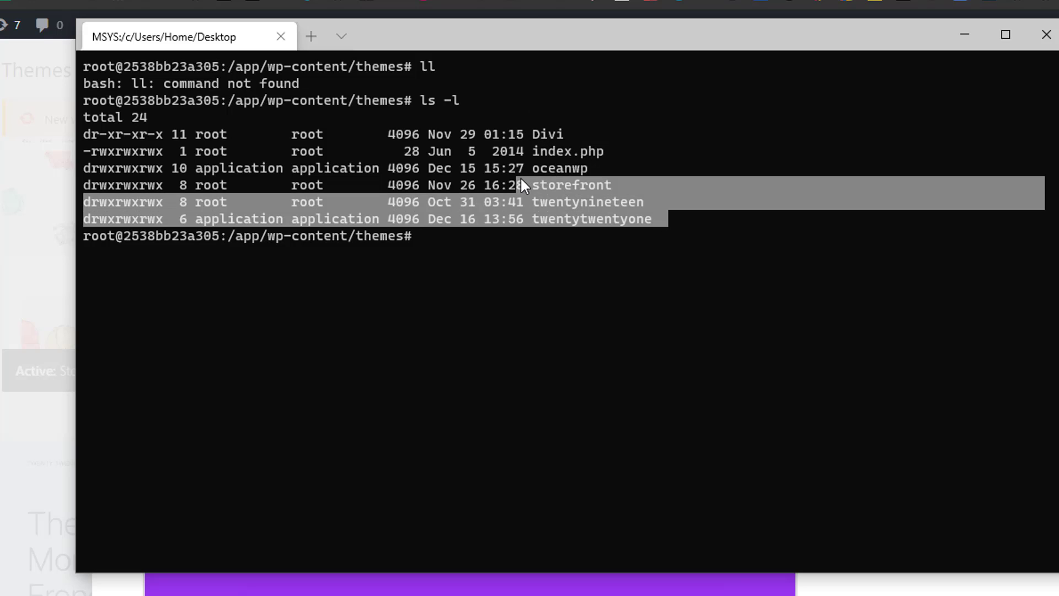
{"action": "left_click", "coordinate": [568, 162]}
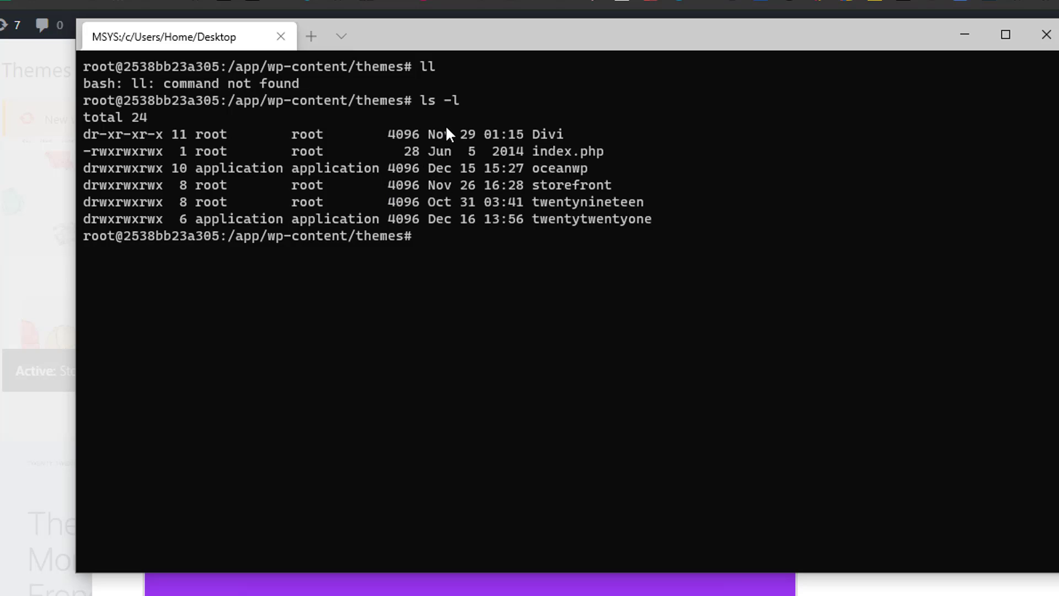
{"action": "left_click_drag", "start_coordinate": [167, 134], "coordinate": [85, 137]}
{"action": "left_click", "coordinate": [168, 137]}
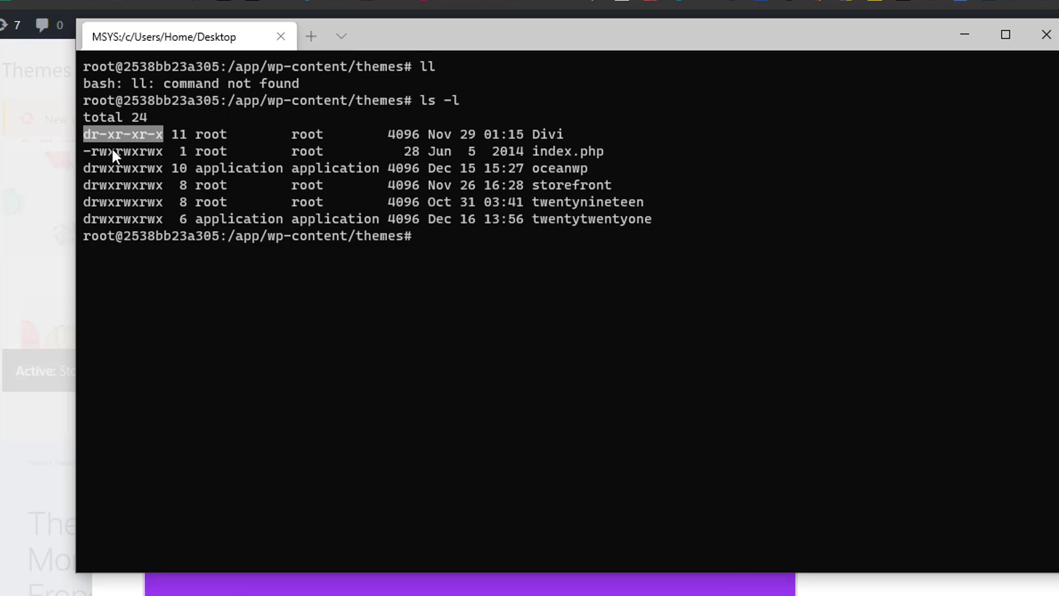
{"action": "left_click", "coordinate": [144, 136]}
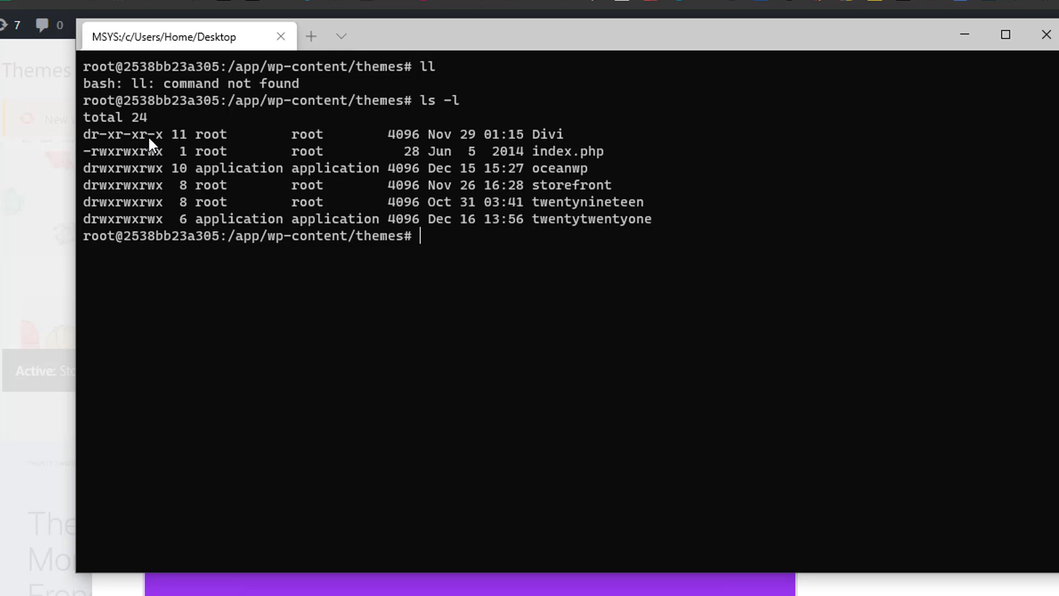
{"action": "left_click_drag", "start_coordinate": [151, 134], "coordinate": [107, 133]}
{"action": "left_click_drag", "start_coordinate": [559, 134], "coordinate": [526, 131]}
{"action": "left_click", "coordinate": [542, 130]}
Step: Run chmod 777 -R Divi and verify with ls -l that Divi is now drwxrwxrwx
{"action": "type", "text": "chmod 777 -R "}
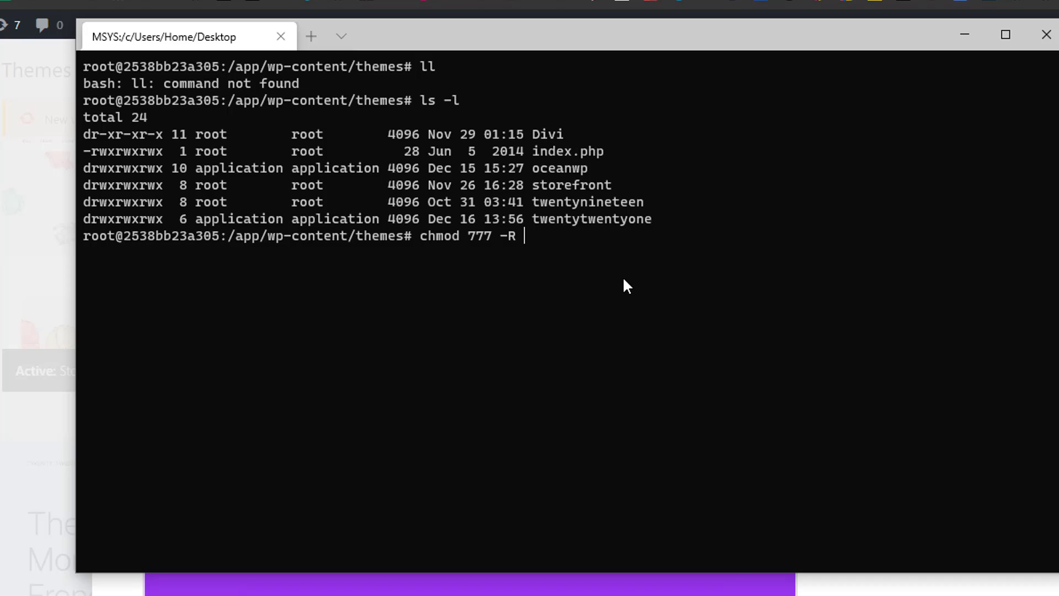
{"action": "type", "text": "Divi"}
{"action": "key", "text": "Return"}
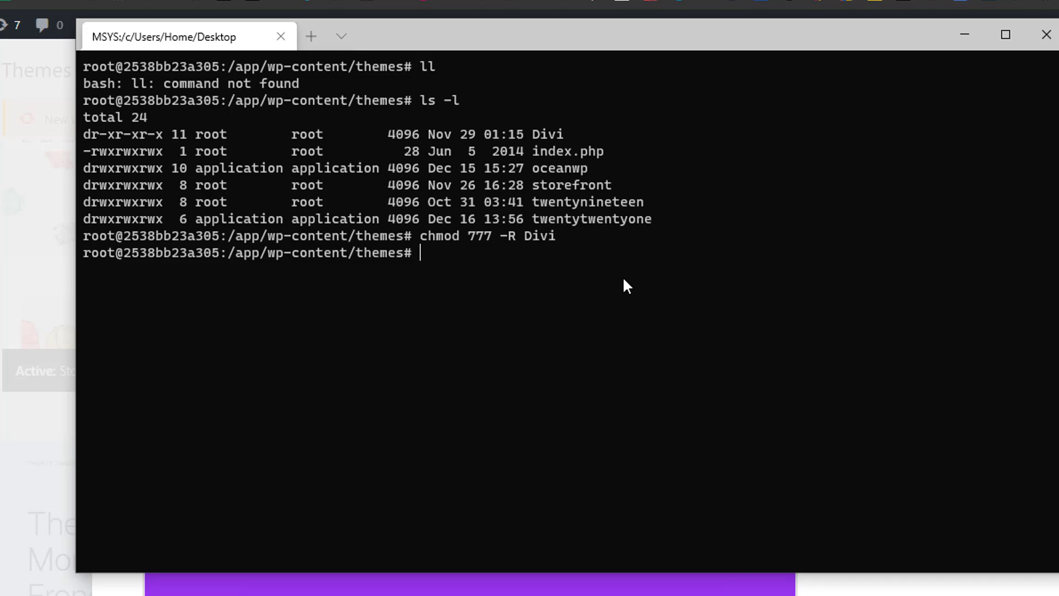
{"action": "type", "text": "ls -l"}
{"action": "key", "text": "Return"}
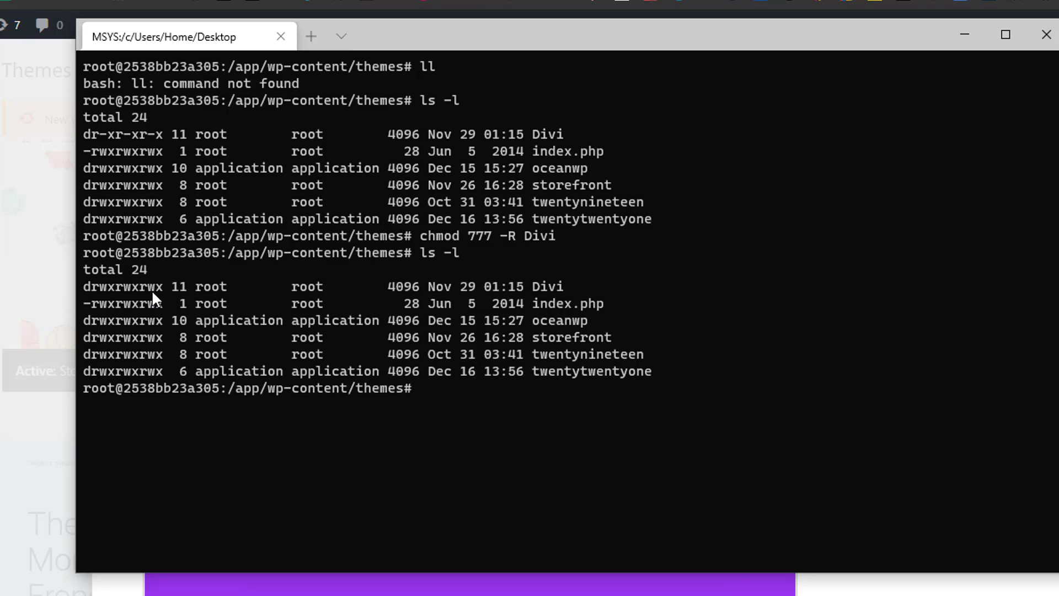
{"action": "left_click_drag", "start_coordinate": [151, 289], "coordinate": [148, 288]}
Step: Delete the Divi theme again from its details, this time successfully
{"action": "key", "text": "alt+Tab"}
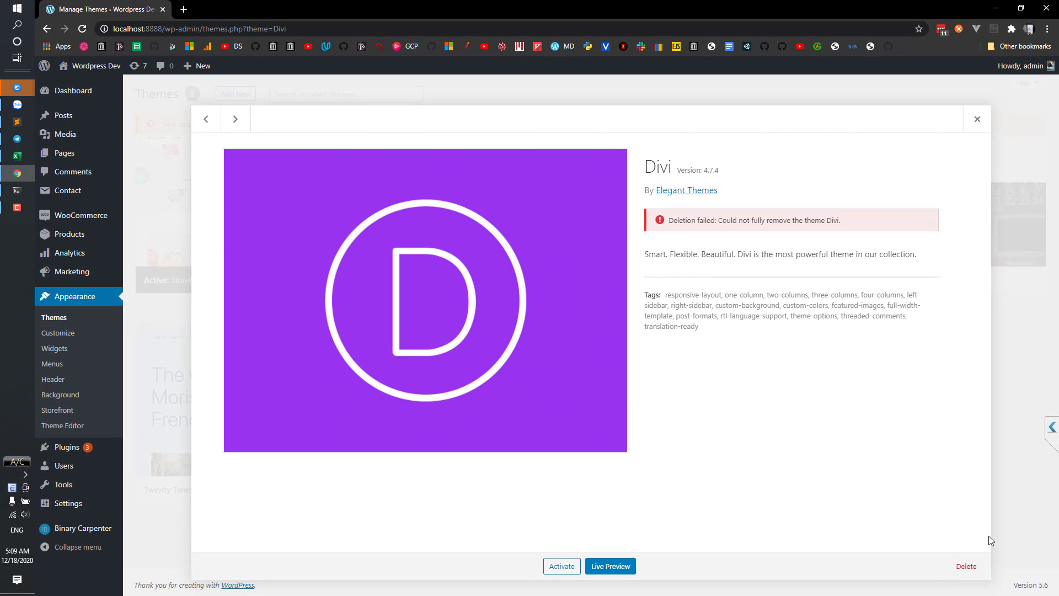
{"action": "left_click", "coordinate": [965, 566]}
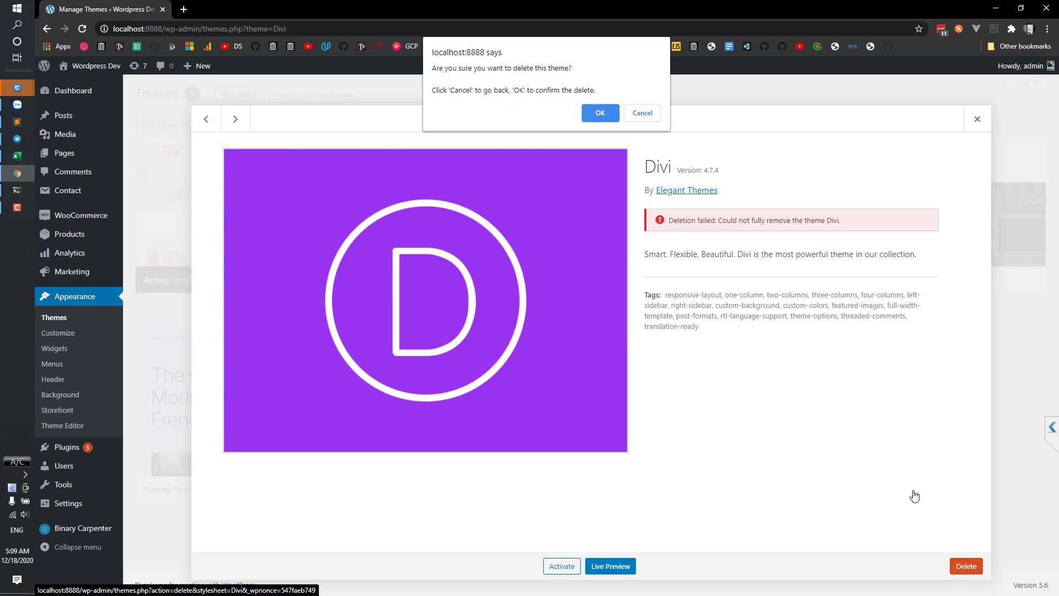
{"action": "left_click", "coordinate": [600, 113]}
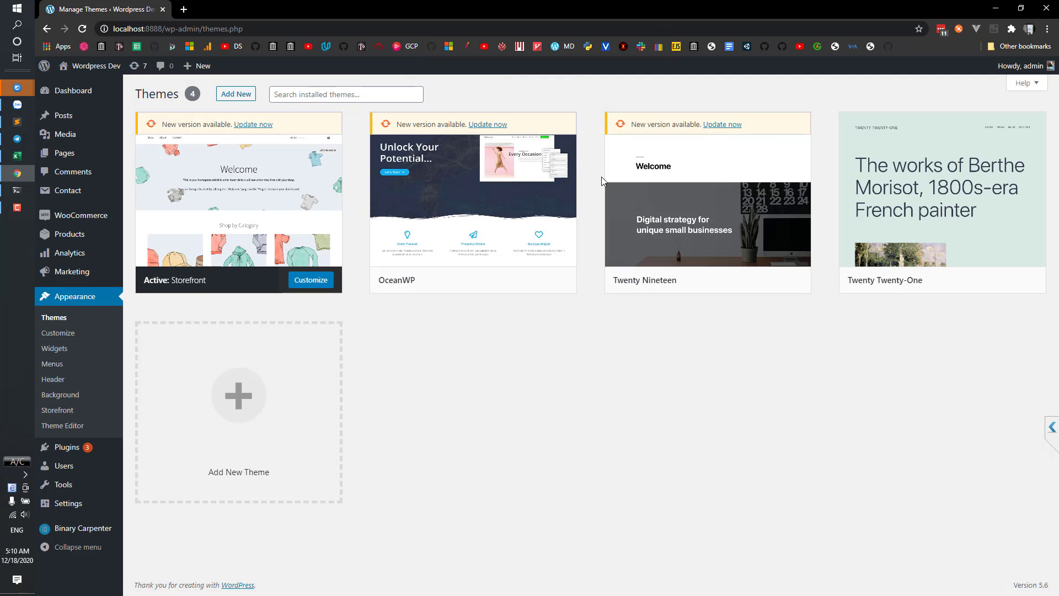